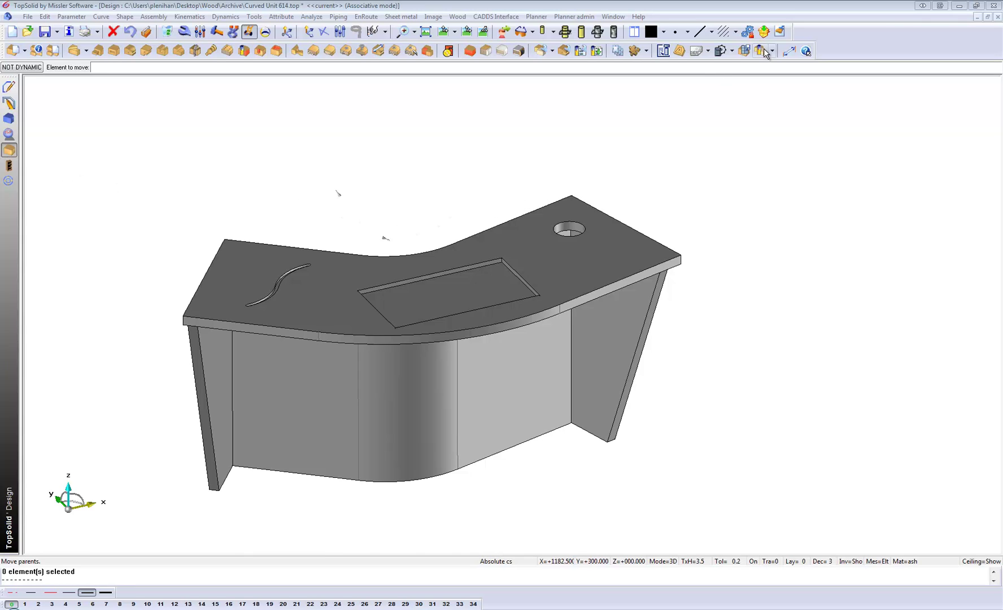
Step: Start Multi machining on the curved desk assembly in the current design document
click(772, 52)
click(760, 68)
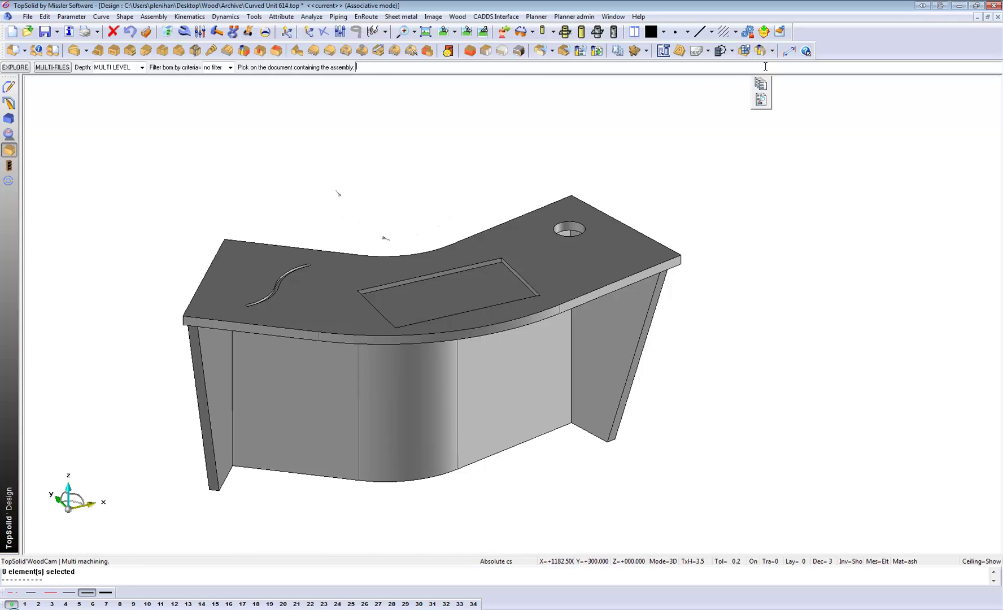
click(262, 201)
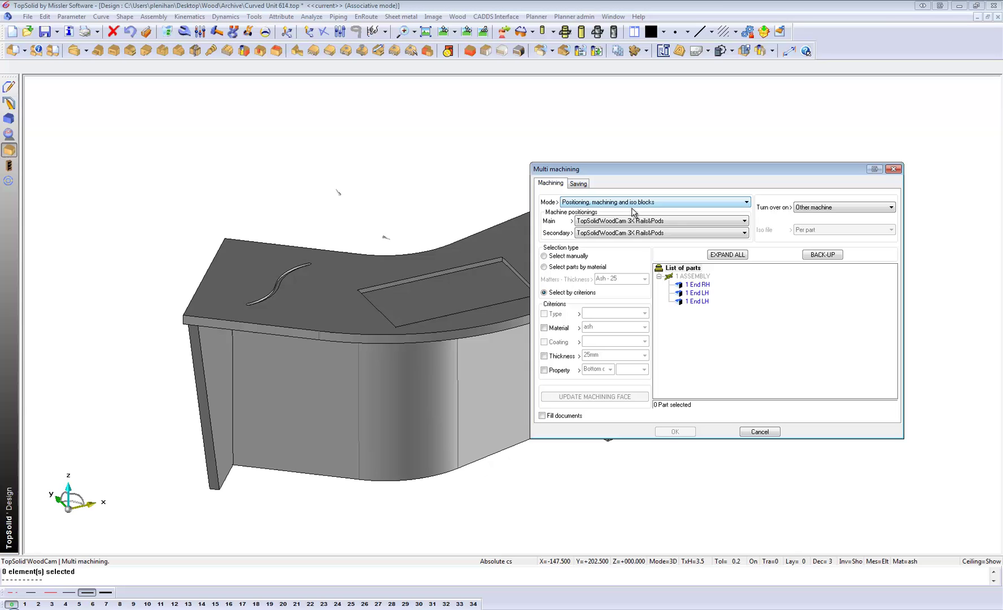
Step: Try selecting the parts to machine by criterion, using the ash material
click(550, 257)
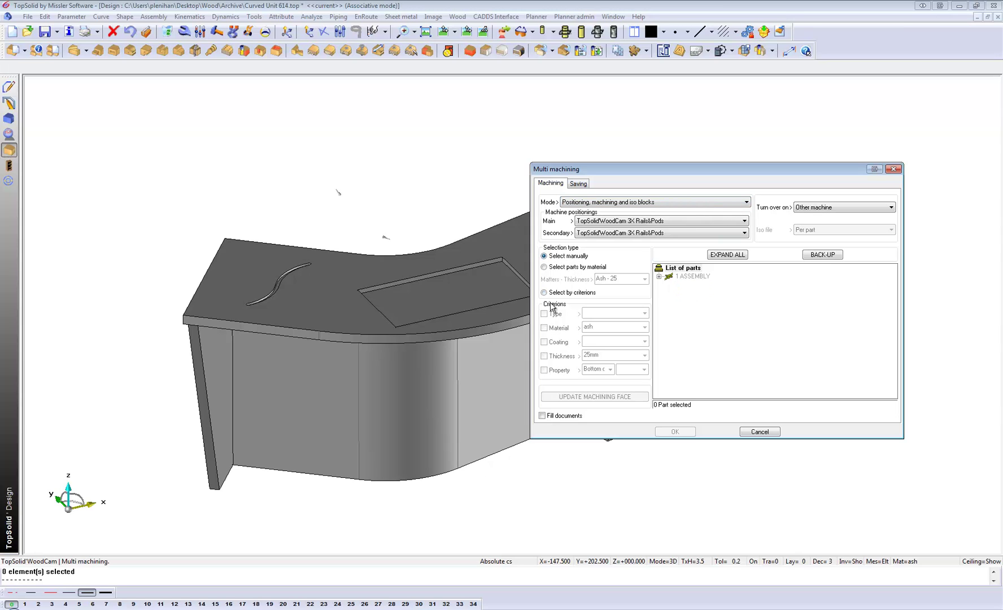
click(544, 293)
click(544, 328)
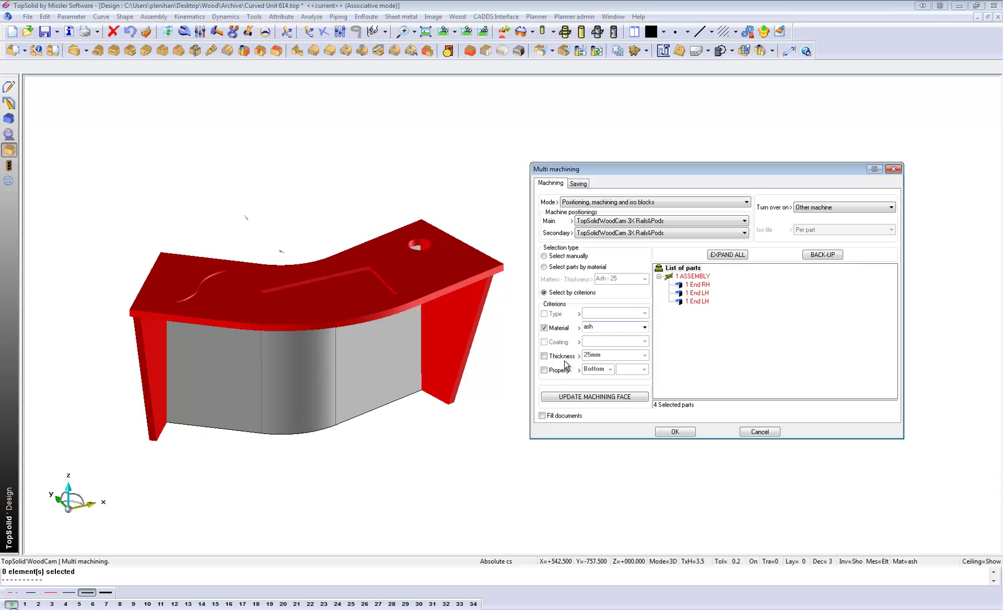
click(544, 328)
Step: Select only the curved desk top and one end panel manually for machining
click(545, 255)
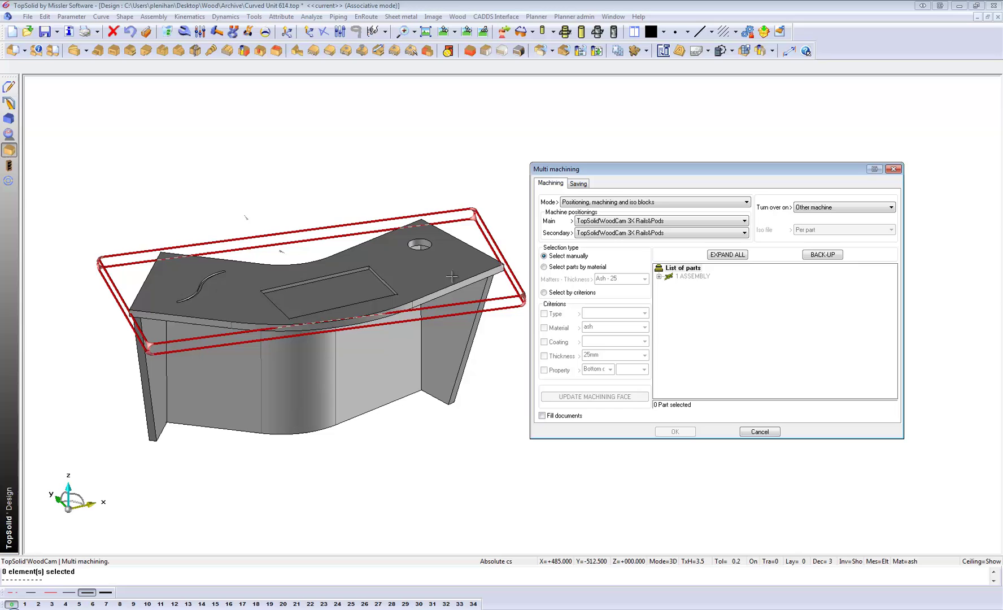
click(453, 277)
click(158, 354)
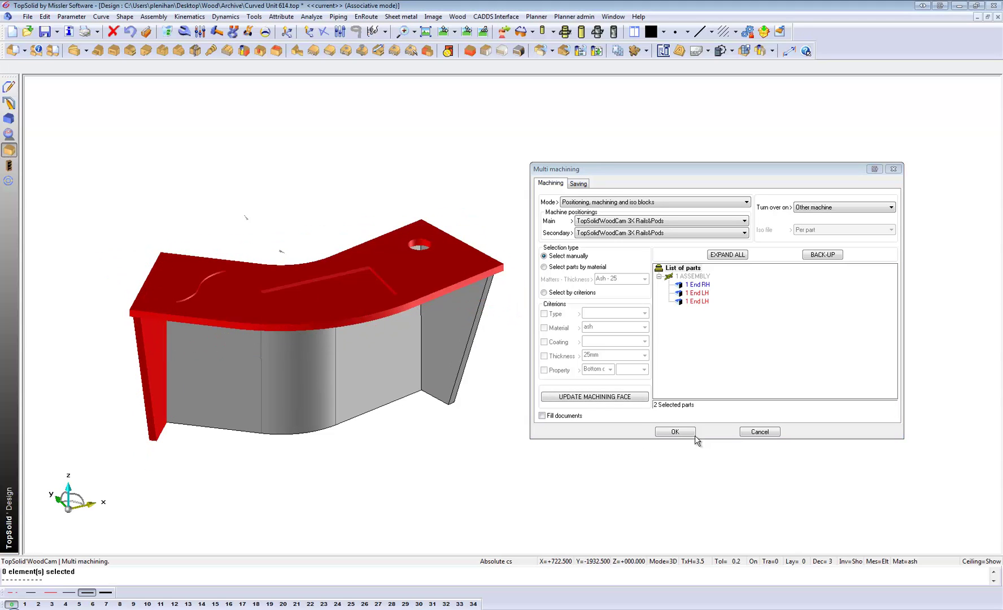
Step: Run the multi machining for the selected parts, continuing the post-processing despite the file path warnings, and close the report
click(661, 222)
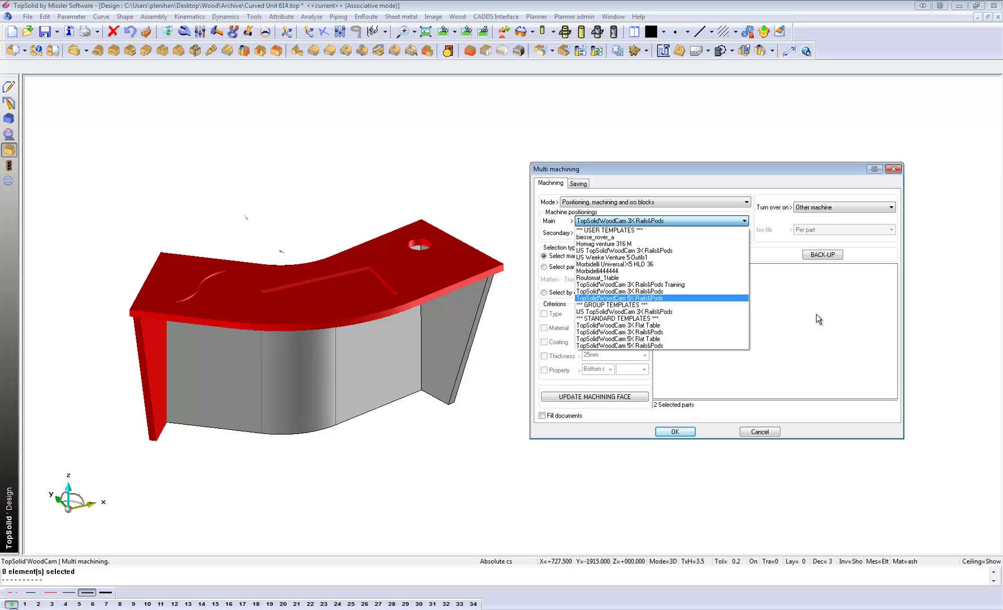
click(675, 433)
click(674, 432)
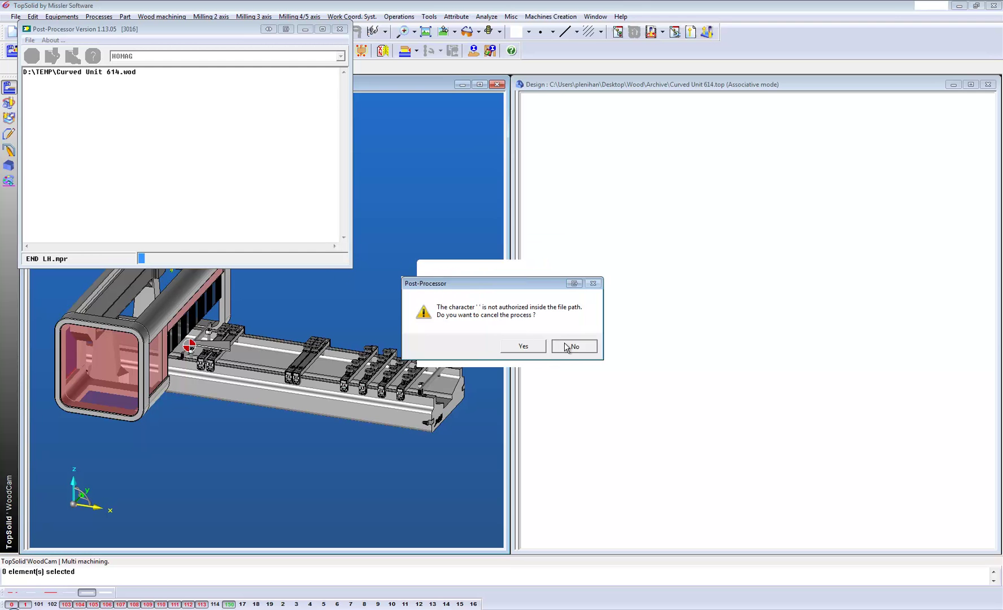
click(564, 343)
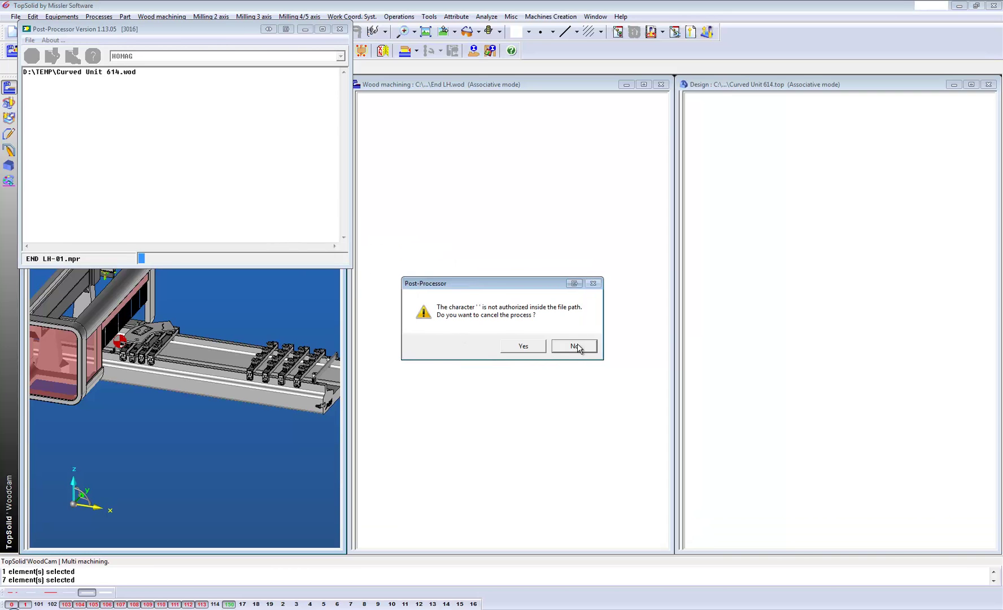
click(575, 346)
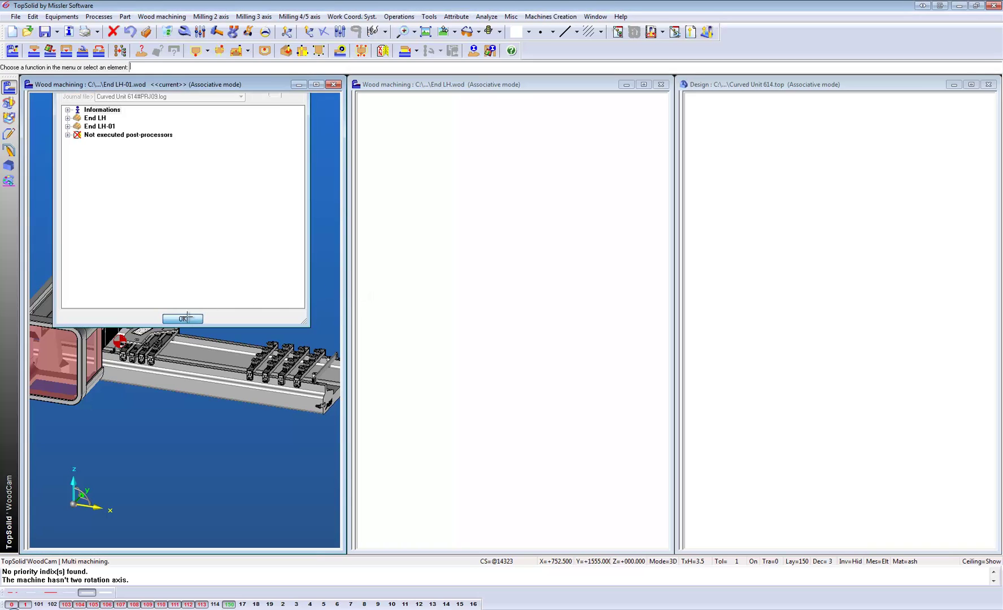
click(184, 316)
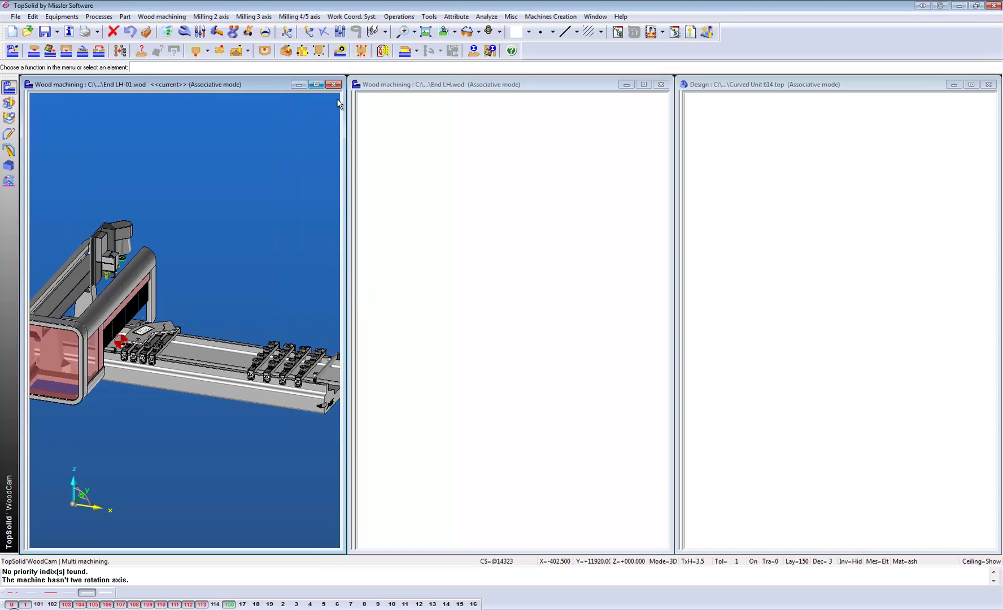
Step: Maximise the End LH-01 machining document and review the desk top's toolpaths and its list of operations
scroll(481, 223, up, 1)
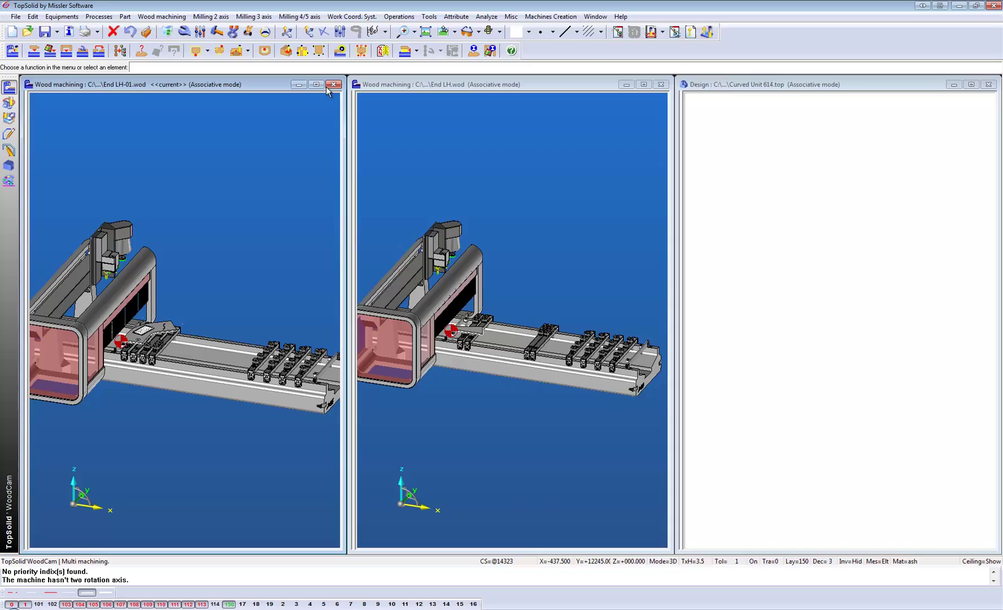
click(316, 84)
scroll(375, 249, up, 4)
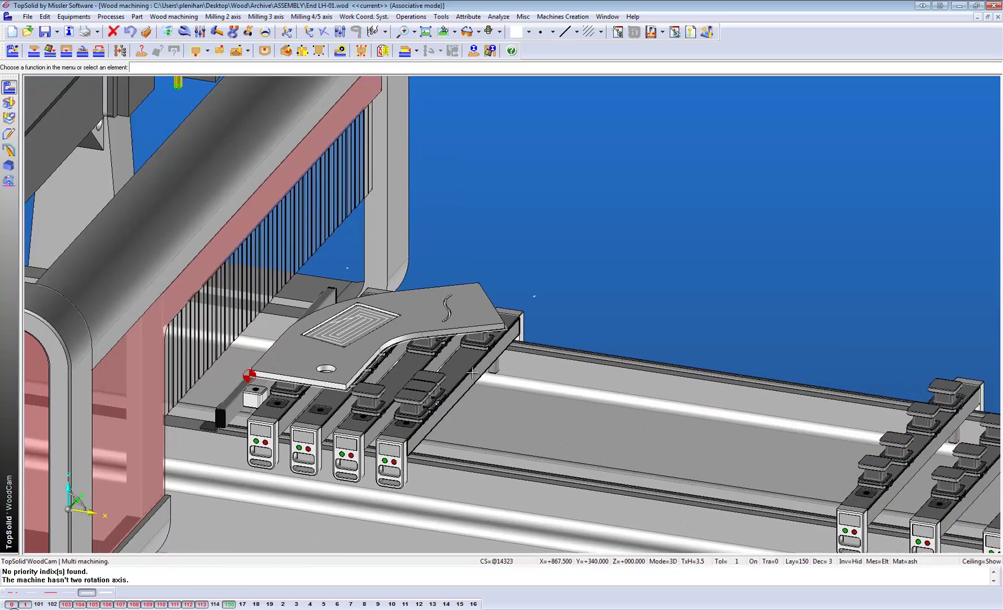
scroll(395, 338, up, 4)
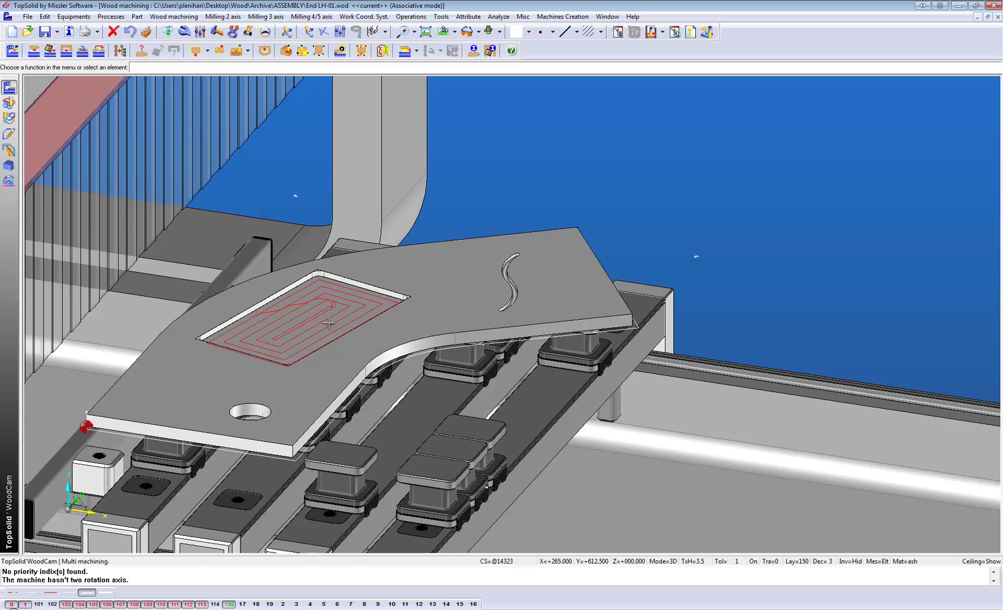
scroll(330, 323, down, 2)
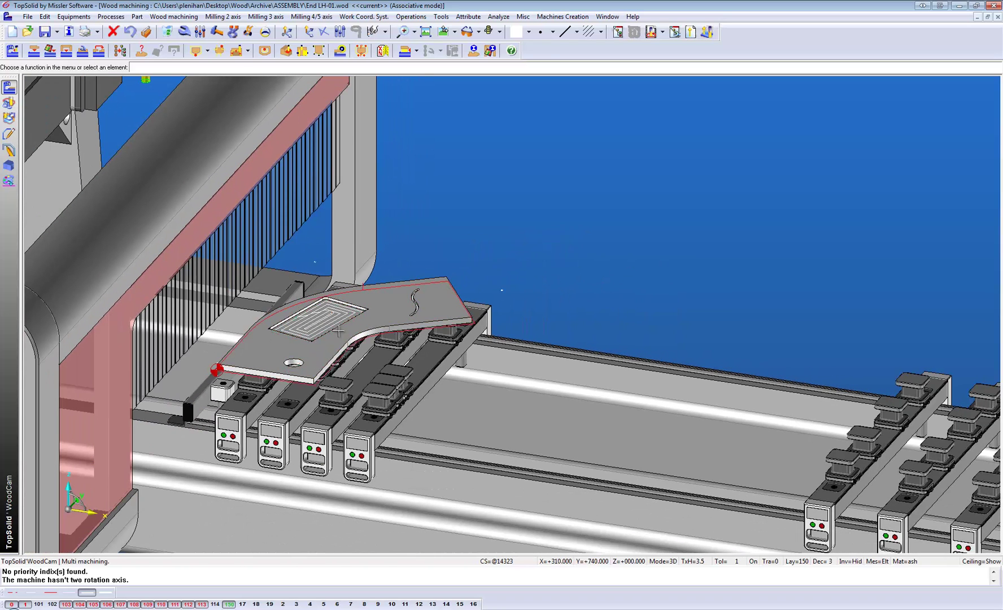
click(619, 32)
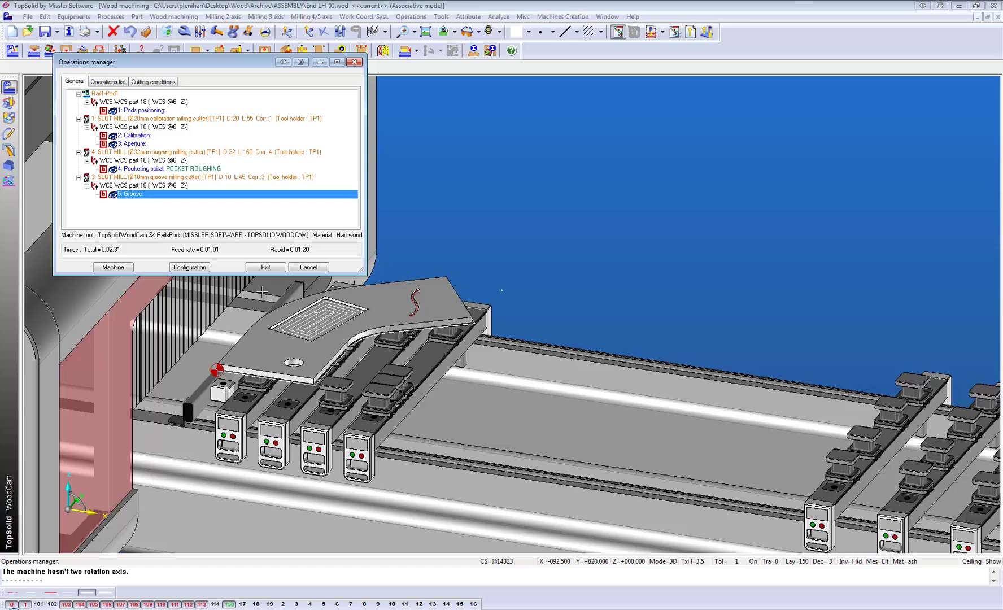
click(261, 268)
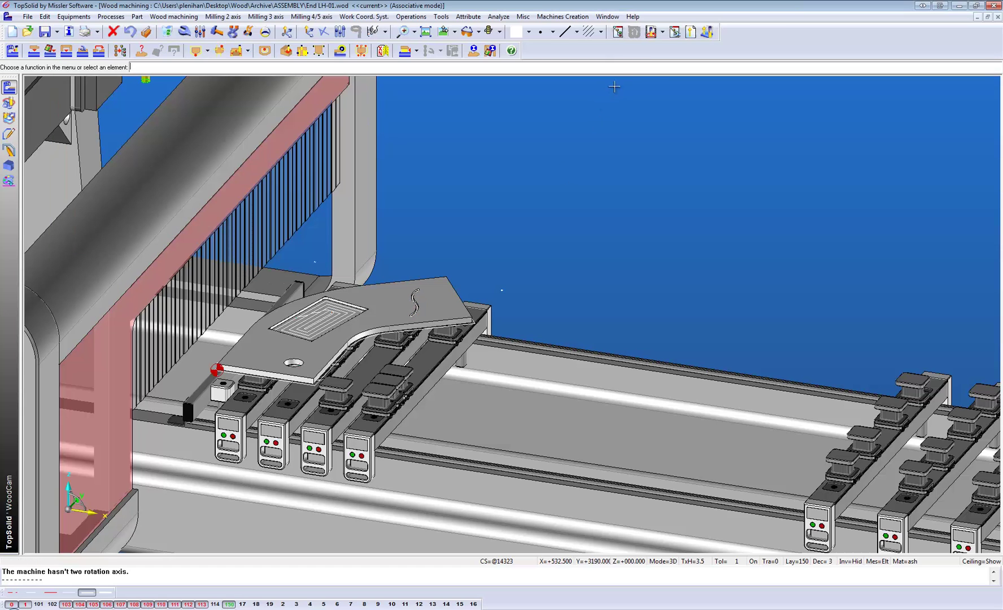
Step: Simulate all machining operations on the desk top with the machine displayed, adjusting the playback speed
click(652, 32)
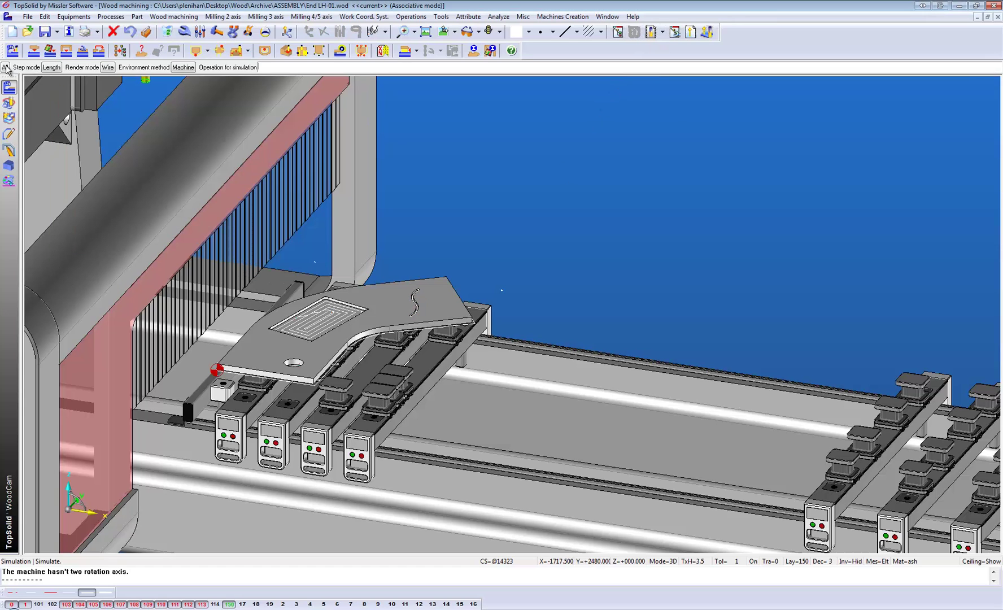
click(5, 67)
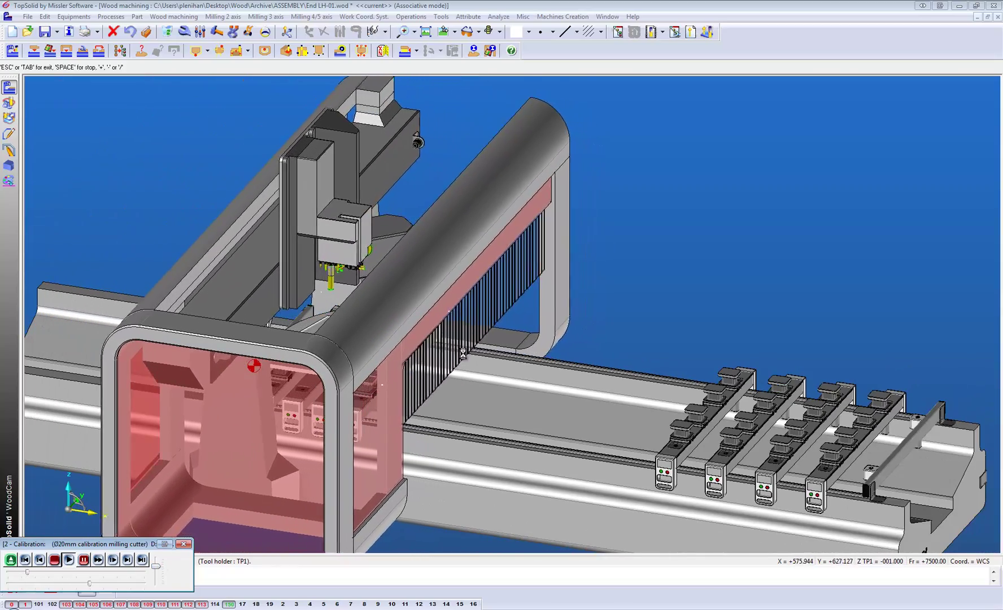
scroll(463, 354, up, 3)
middle_drag(432, 336, 294, 343)
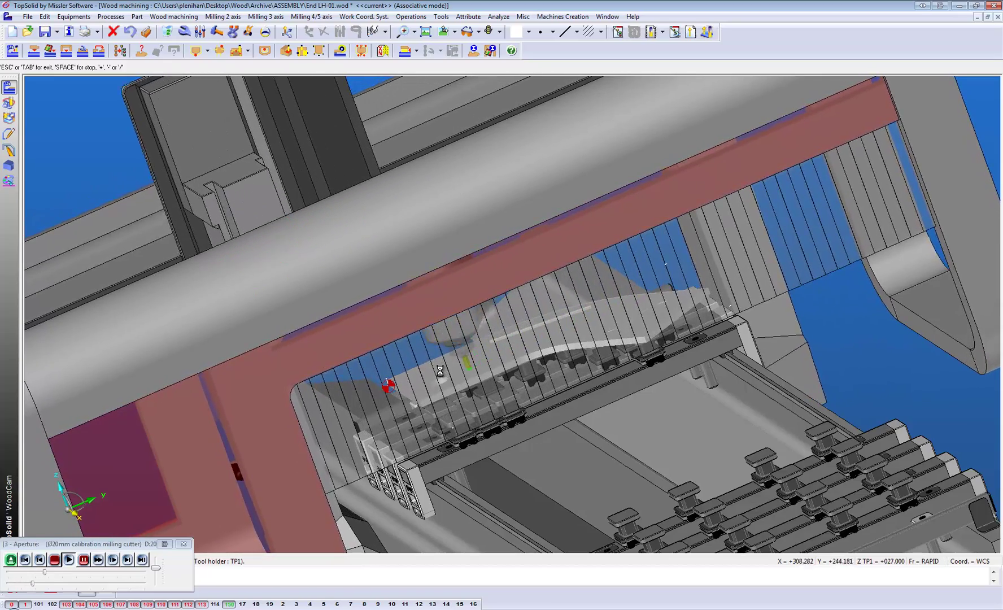
click(156, 572)
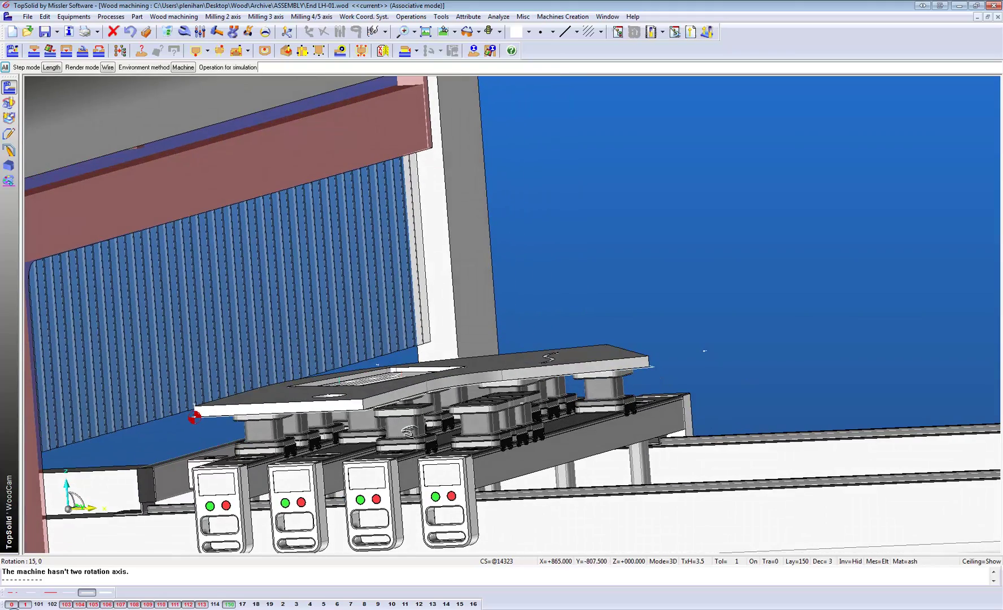
middle_drag(408, 432, 407, 447)
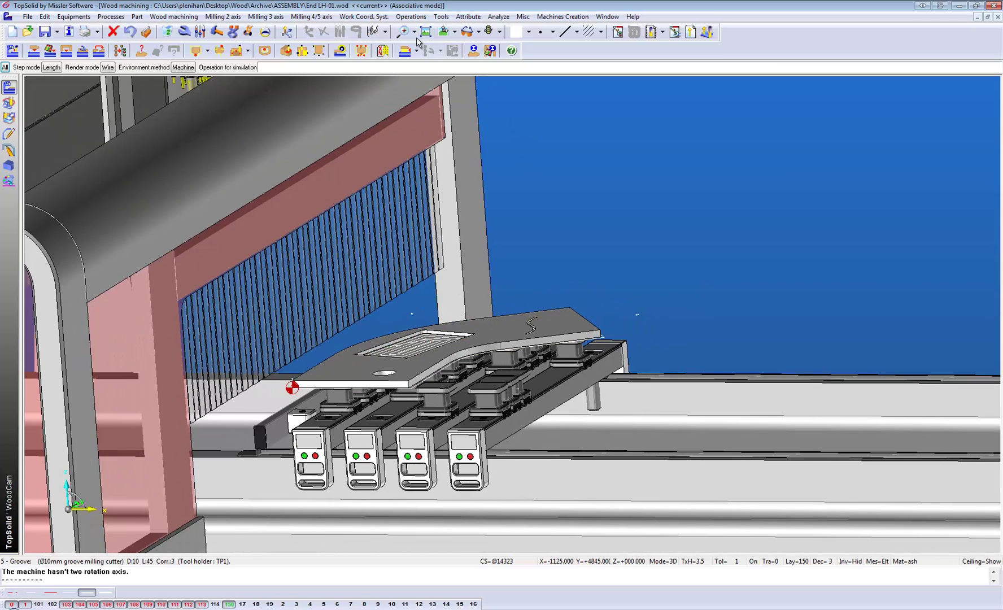
Step: Reposition Rail4 of the Rails&Pods Left set to 968 mm, working in the top view, and accept the rail positioning
click(443, 32)
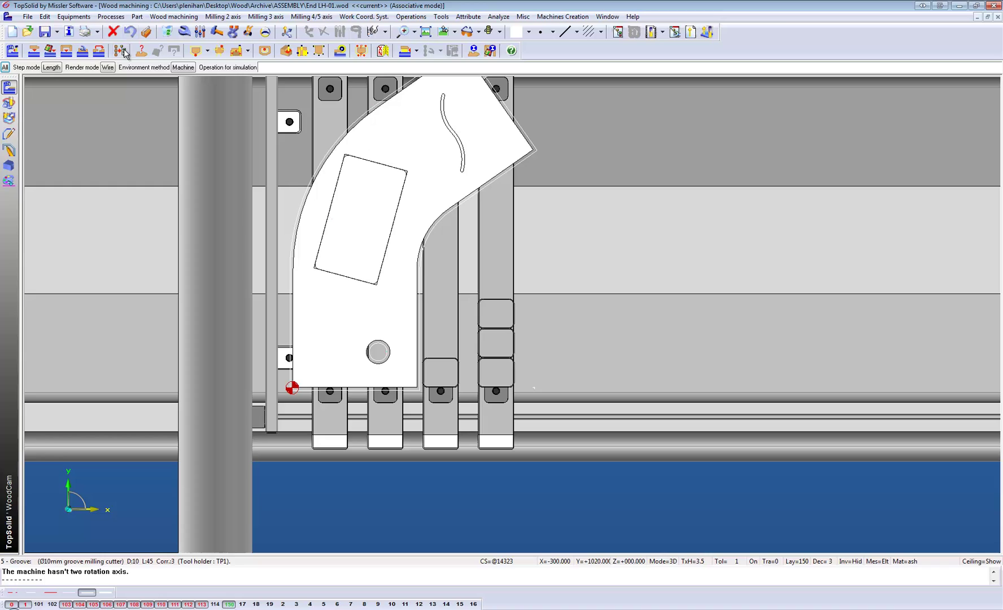
click(121, 51)
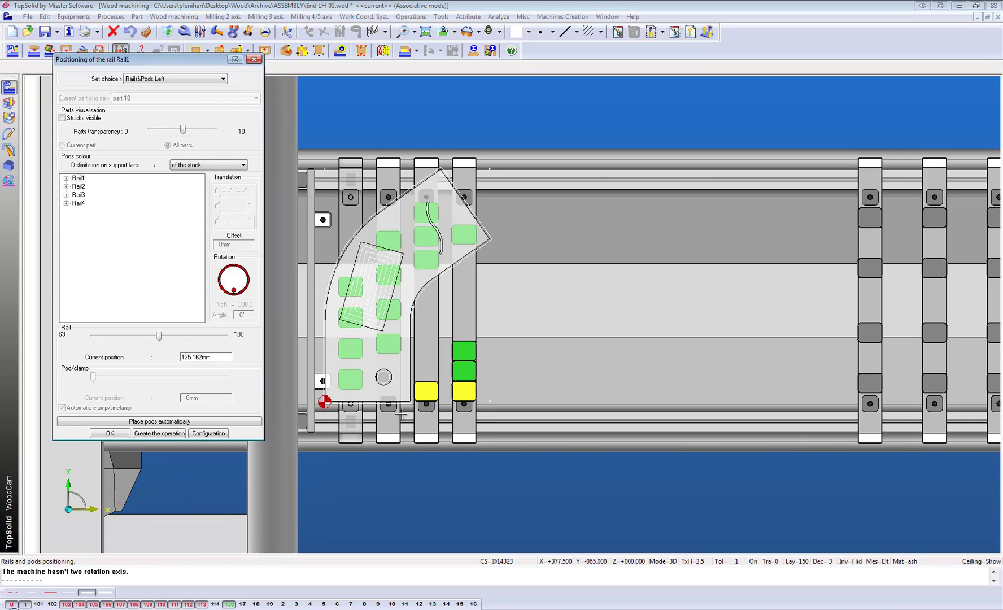
scroll(402, 411, down, 2)
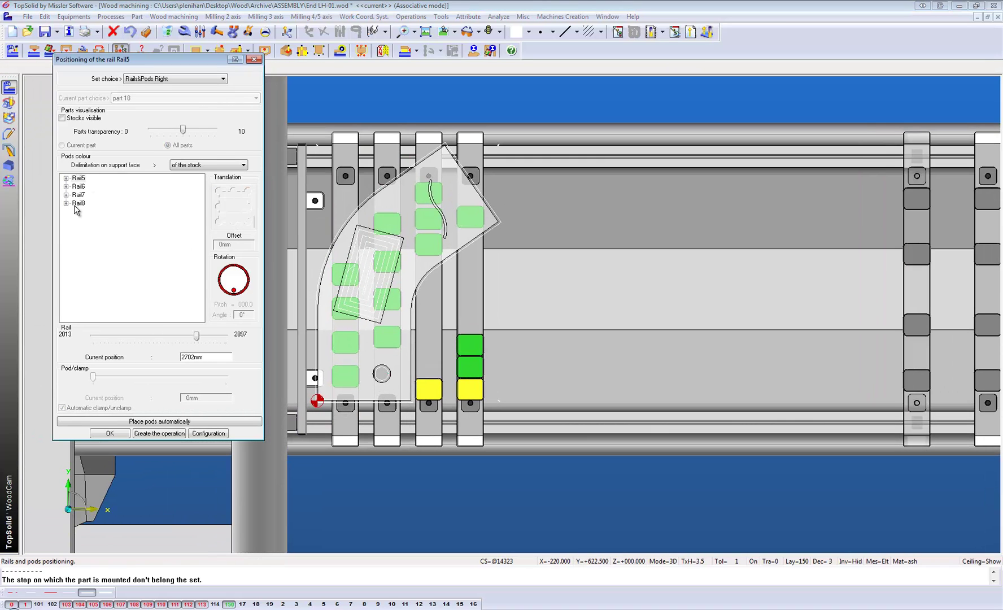
click(458, 299)
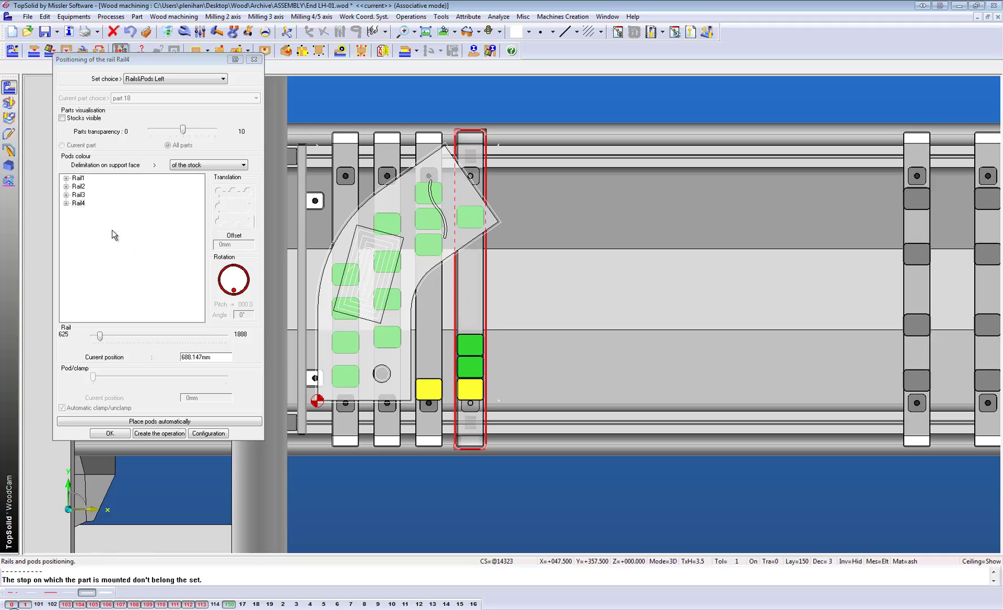
click(66, 203)
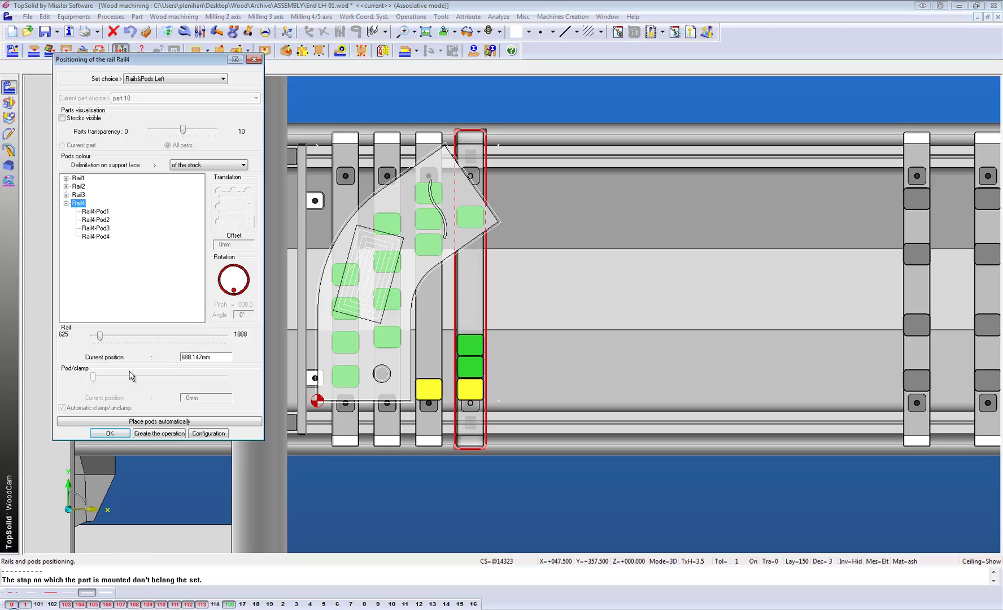
drag(100, 337, 129, 343)
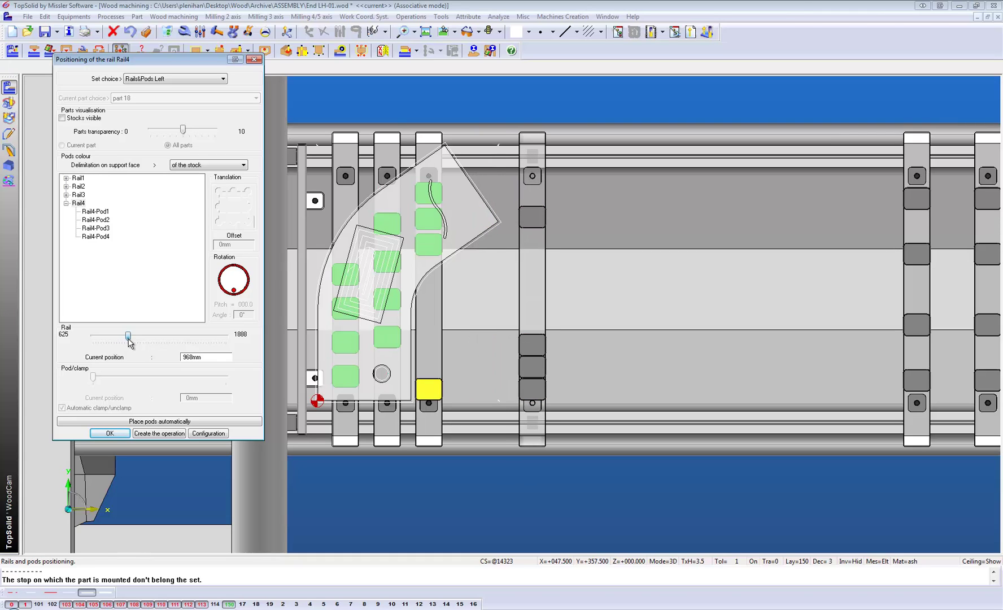
click(117, 434)
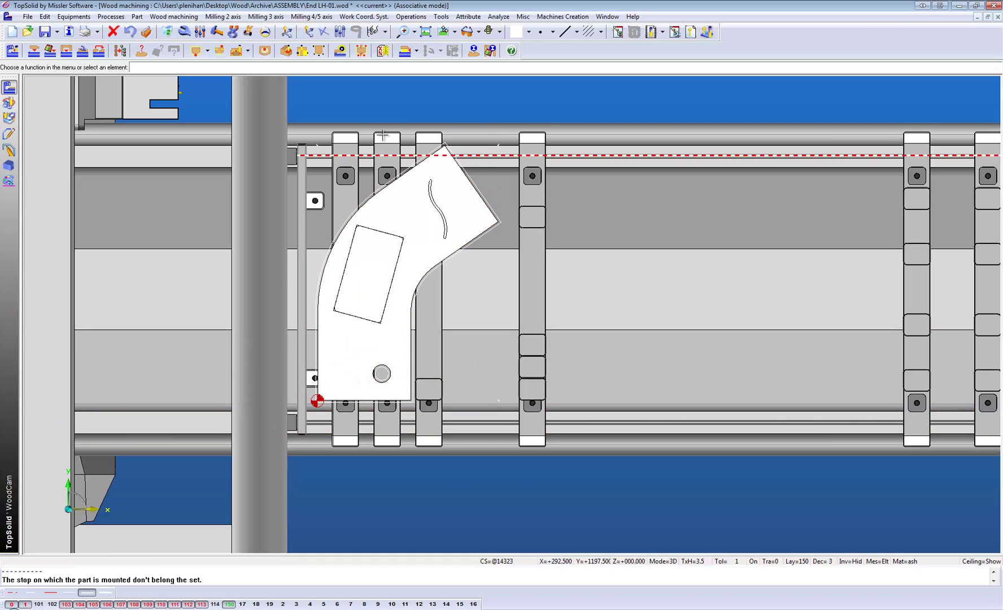
Step: Inspect the repositioned rail and the supported desk top in a 3D perspective view
click(444, 31)
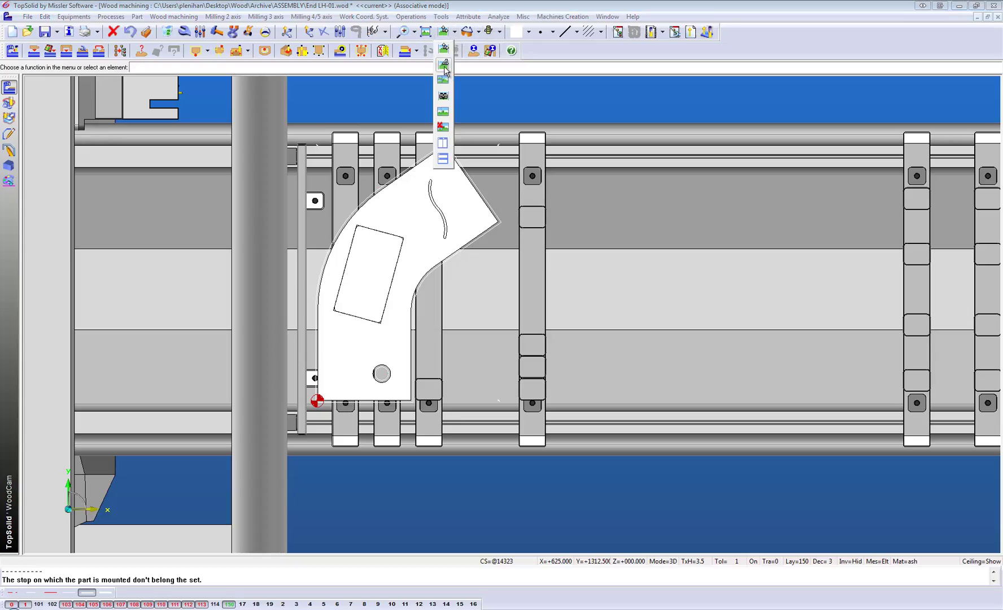
click(444, 65)
middle_drag(619, 363, 416, 363)
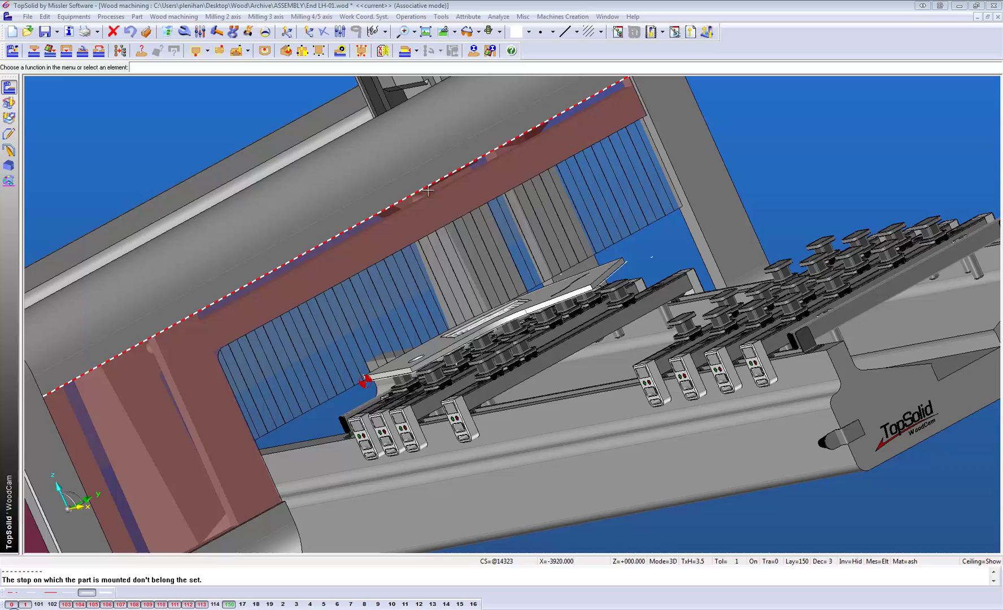
middle_drag(383, 299, 447, 303)
scroll(500, 264, up, 1)
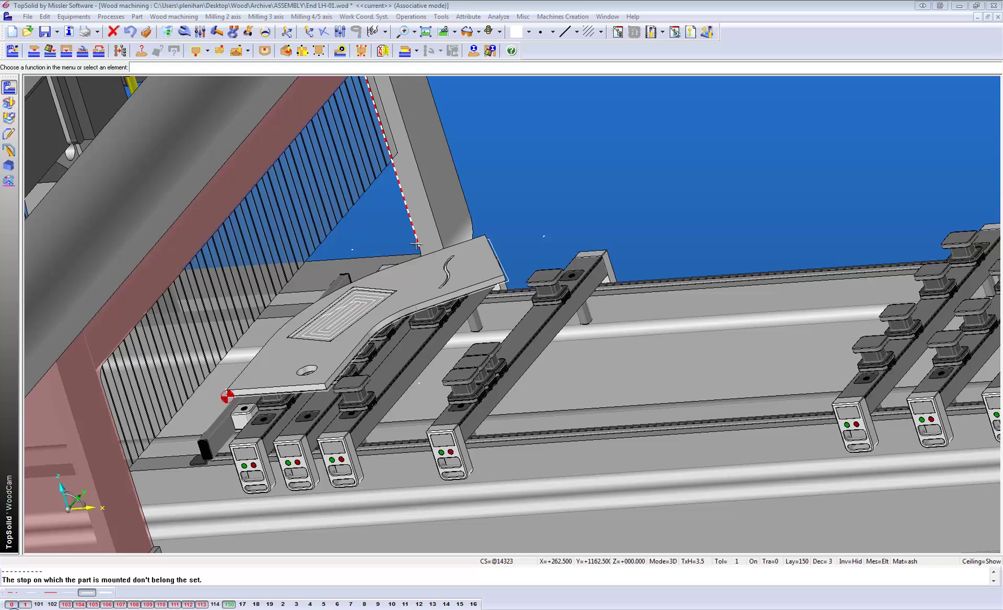
Step: Return to the Curved Unit 614 design document and bring the whole desk into view
key(ctrl+Tab)
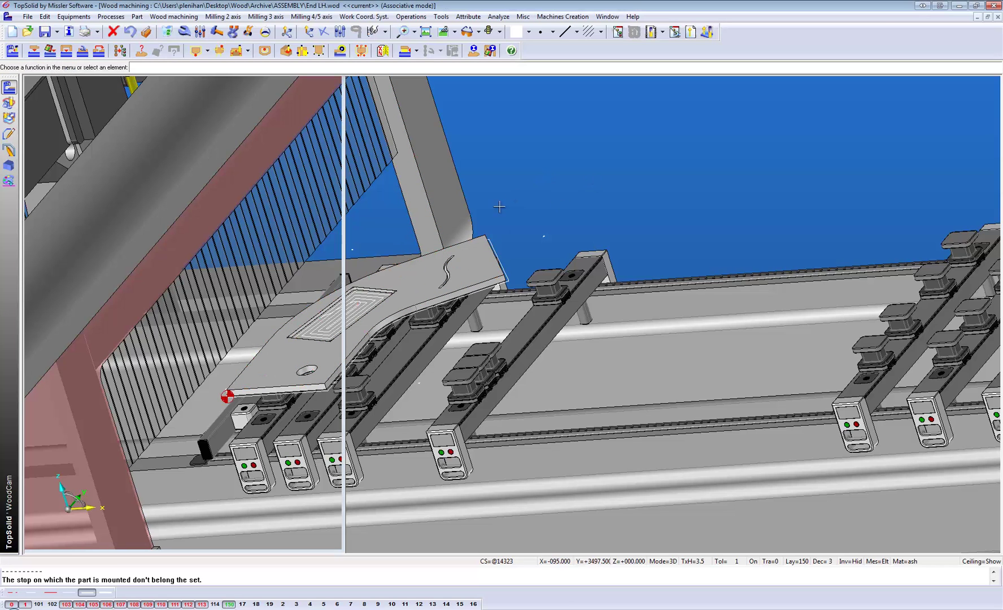
key(ctrl+Tab)
scroll(496, 242, up, 2)
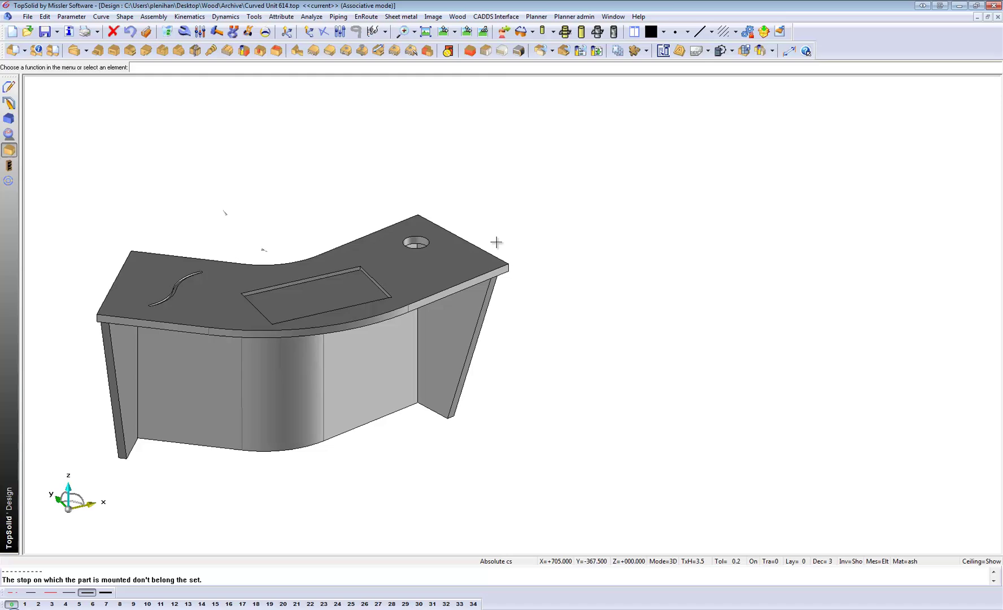
middle_drag(339, 286, 455, 261)
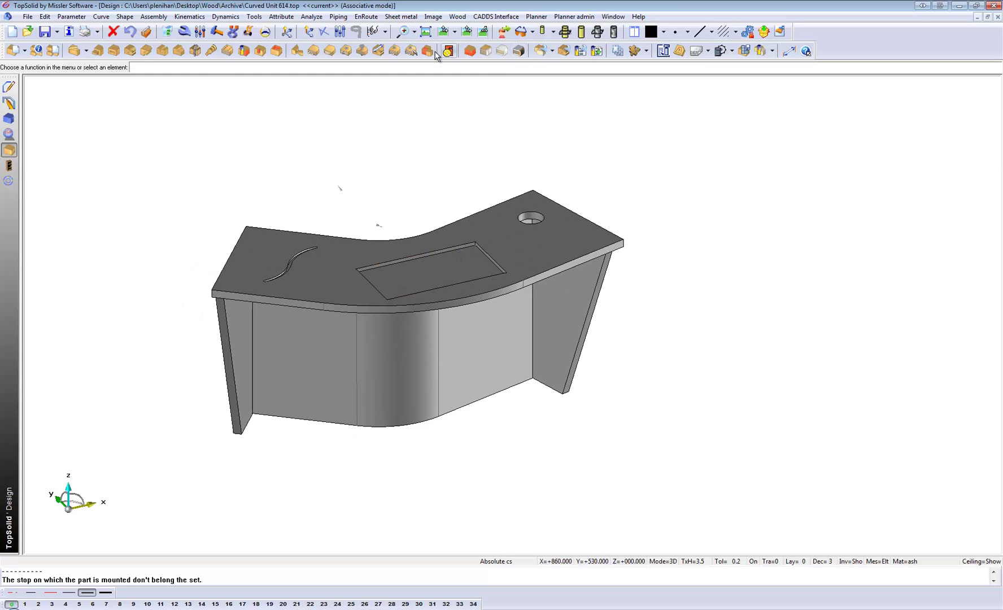
Step: Using Move parents, move the round hole towards the desk top's outer curved edge and shift the rectangular pocket towards the S-shaped groove
click(248, 33)
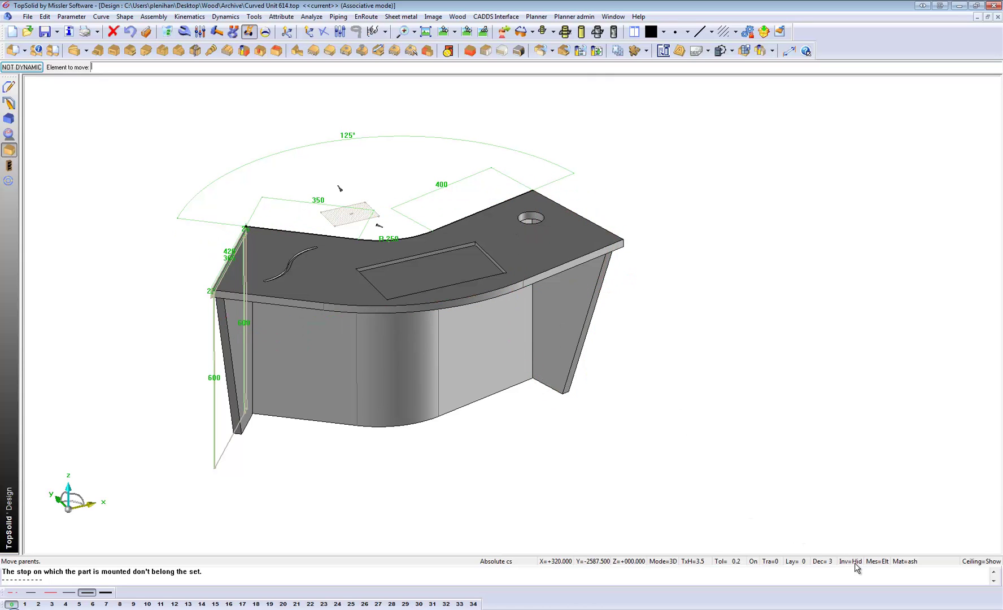
click(552, 31)
click(554, 108)
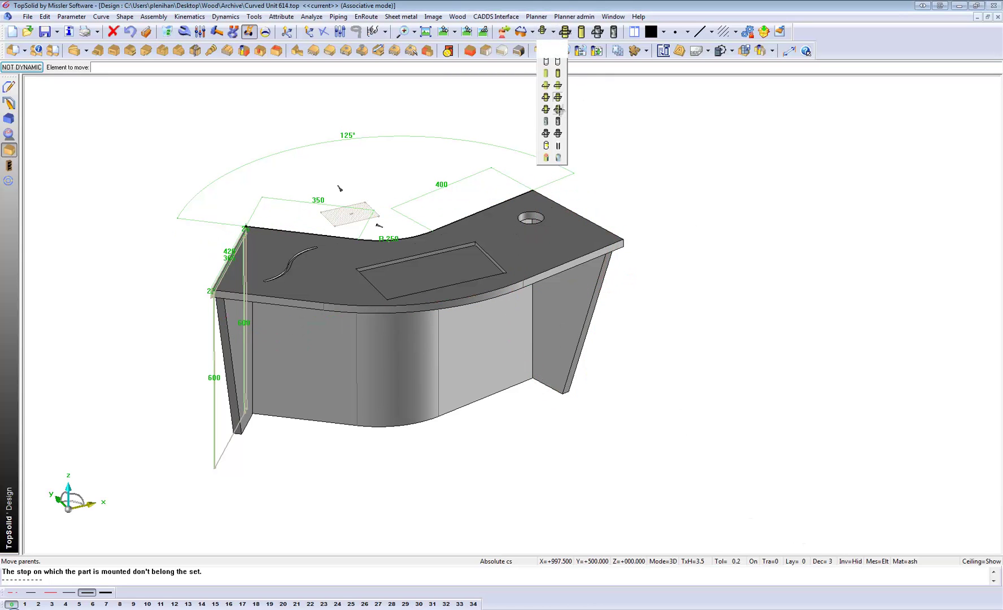
scroll(536, 192, up, 3)
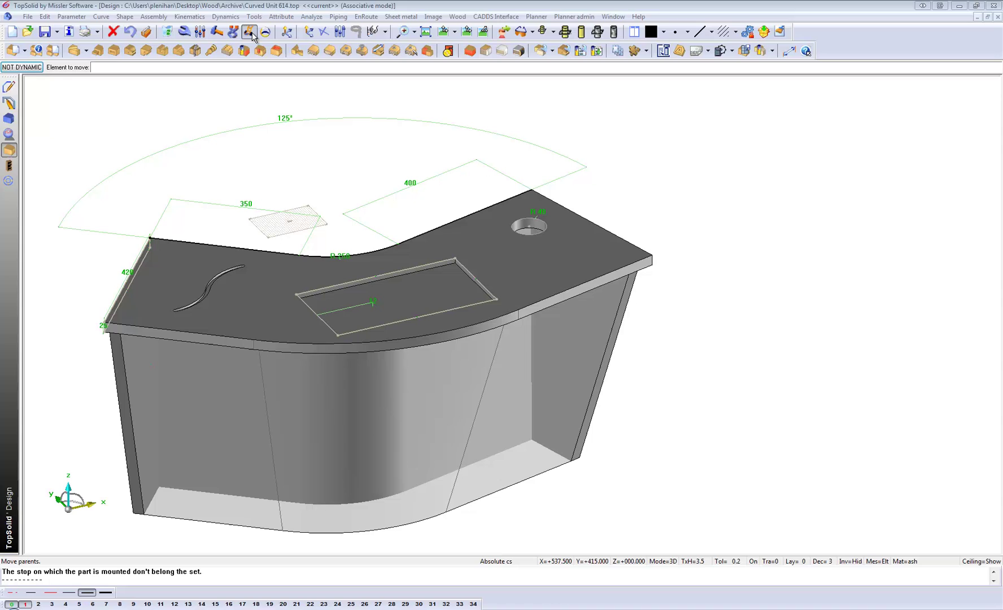
click(520, 236)
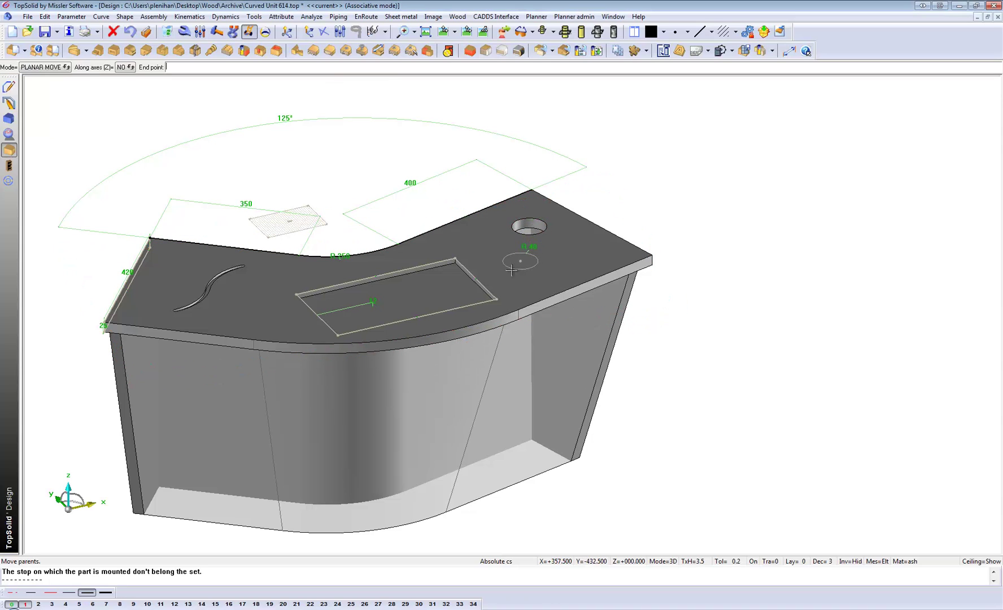
click(511, 271)
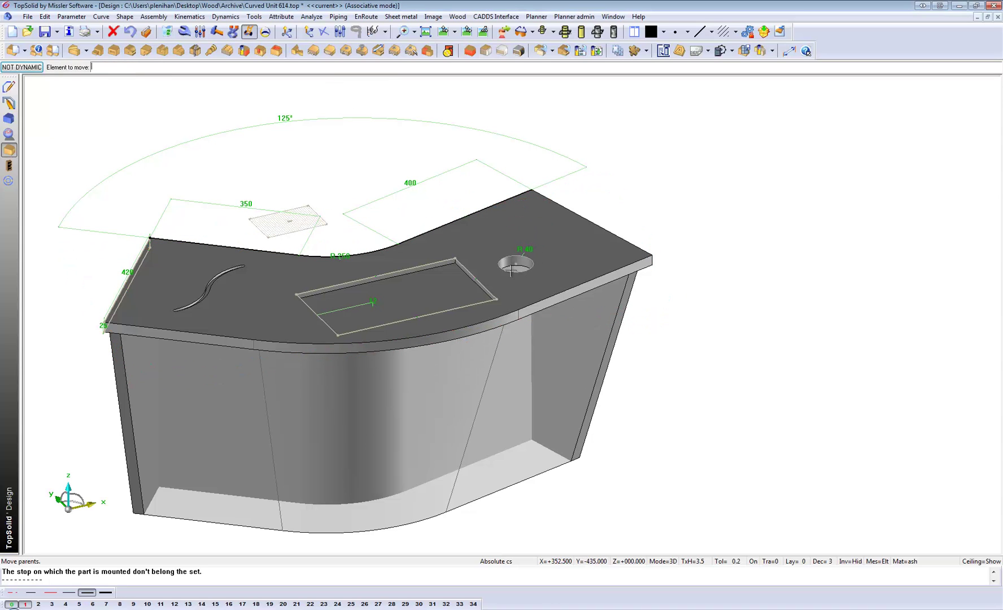
click(428, 265)
click(388, 263)
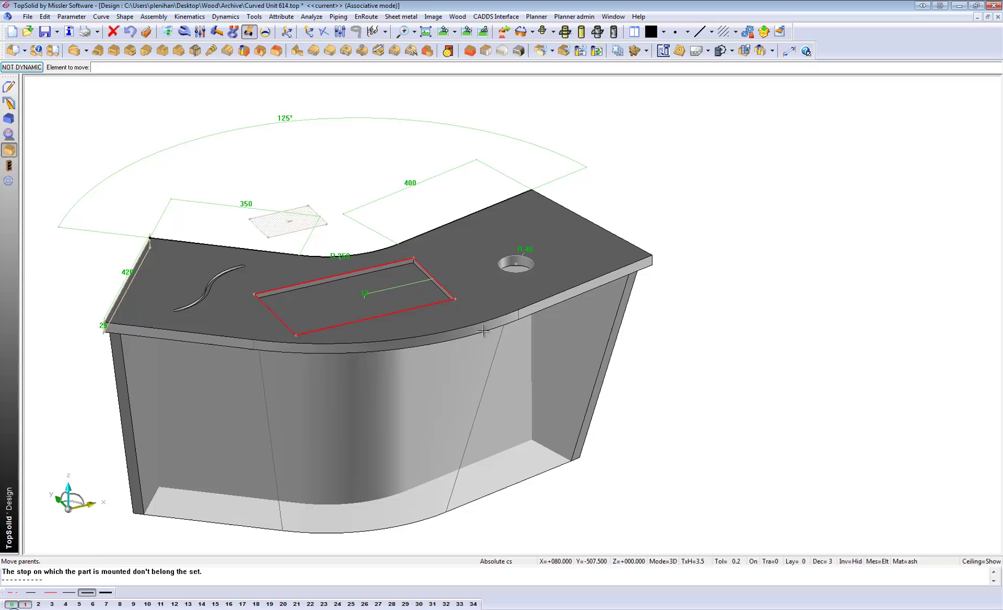
Step: Switch to the End LH-01 wood machining document and examine the desk top's hole, pocket and toolpaths on the machine
key(ctrl+Tab)
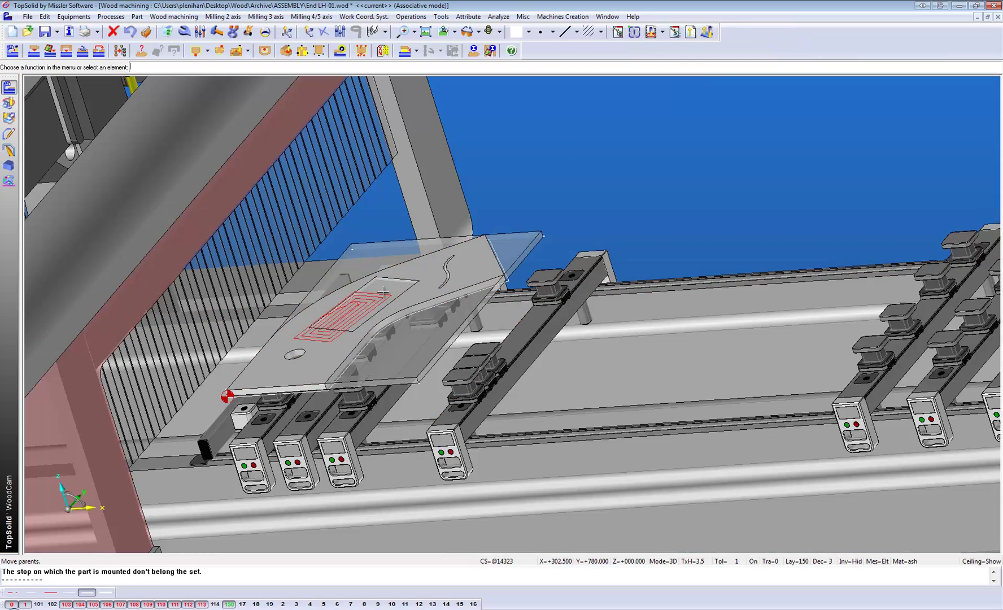
scroll(383, 292, up, 1)
middle_drag(331, 338, 348, 336)
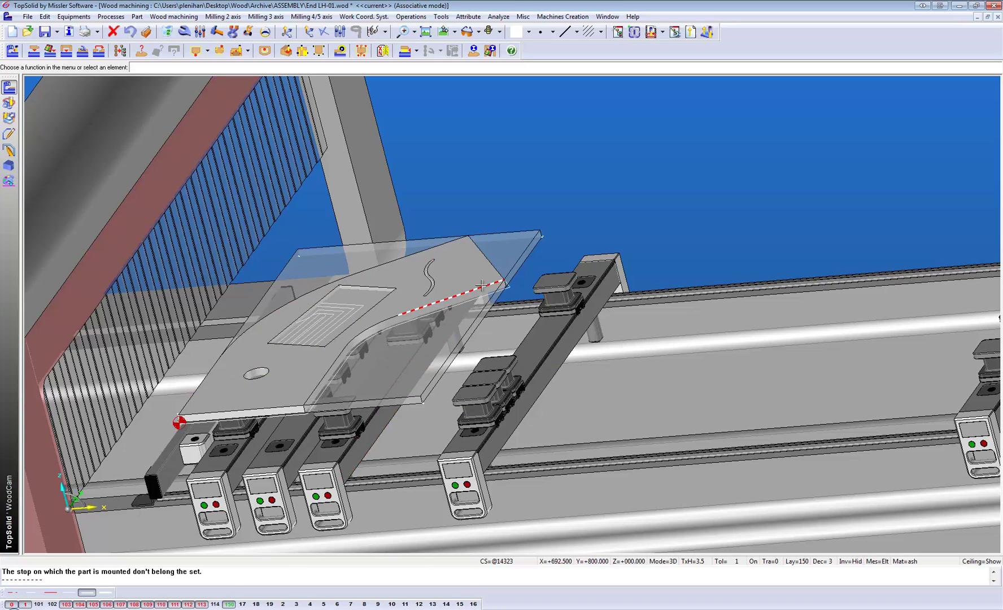
scroll(378, 335, down, 1)
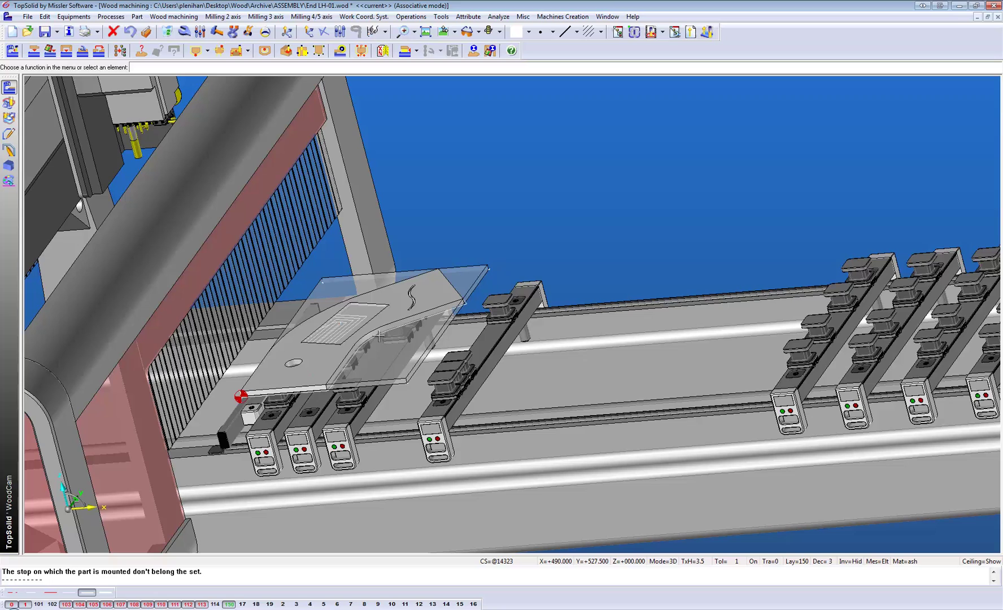